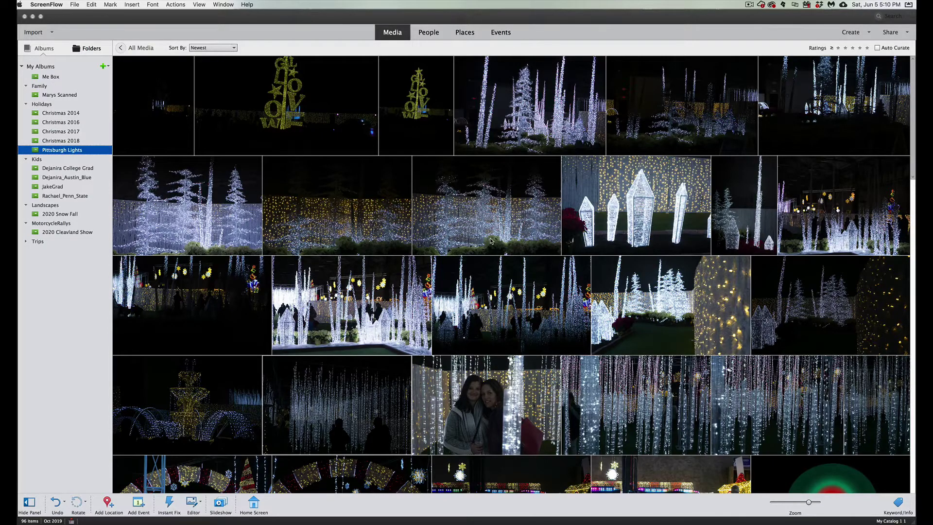
- Decline the accessibility access request that pops up over the photo of two women
scroll(485, 247, "down", 6)
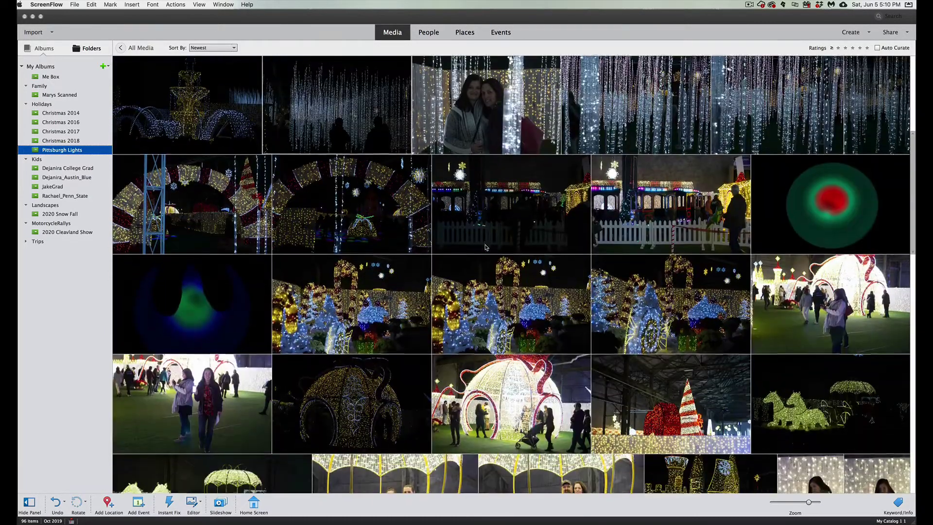
scroll(485, 247, "up", 3)
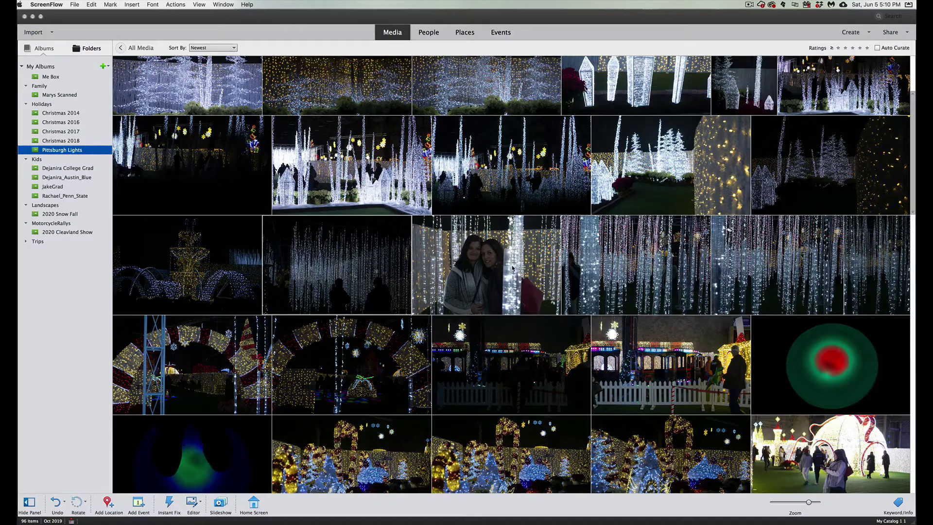
right_click(479, 261)
left_click(479, 261)
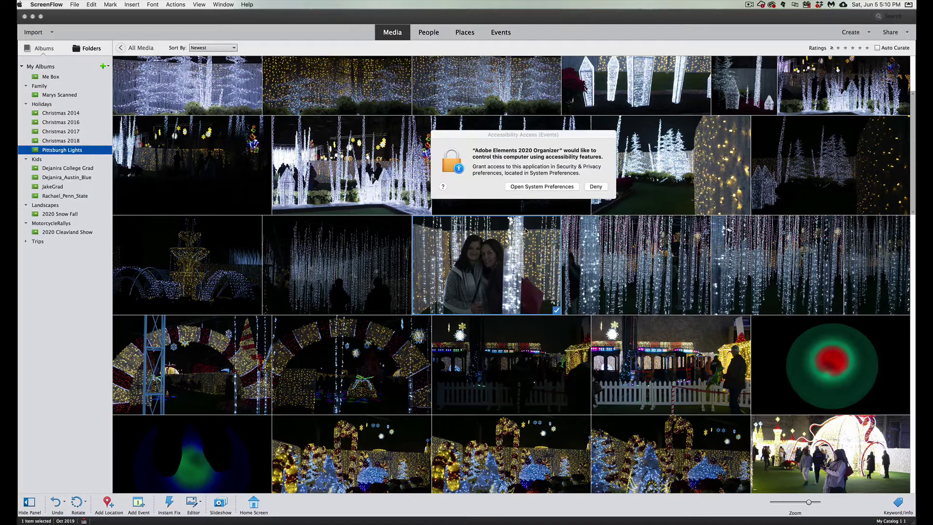
left_click(596, 187)
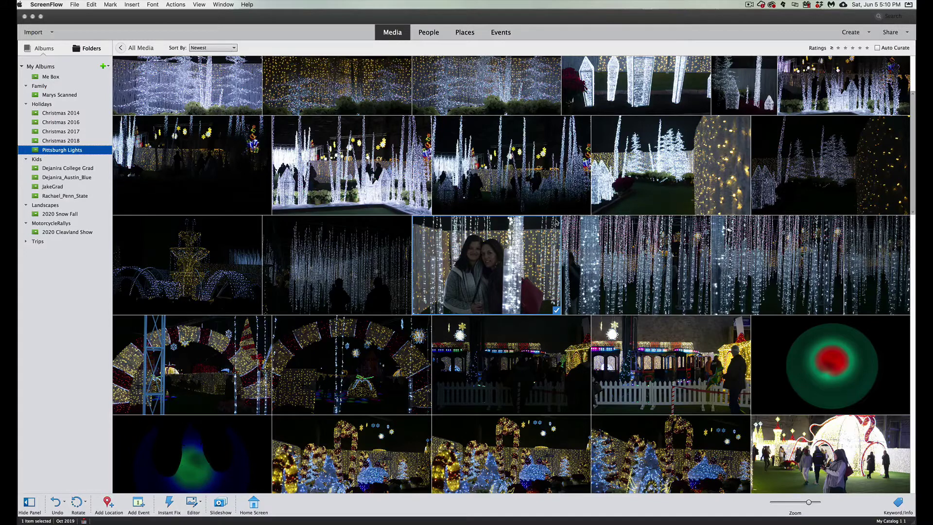
- Bring up the right-click actions for the photo of two women among the lights
right_click(512, 242)
left_click(494, 293)
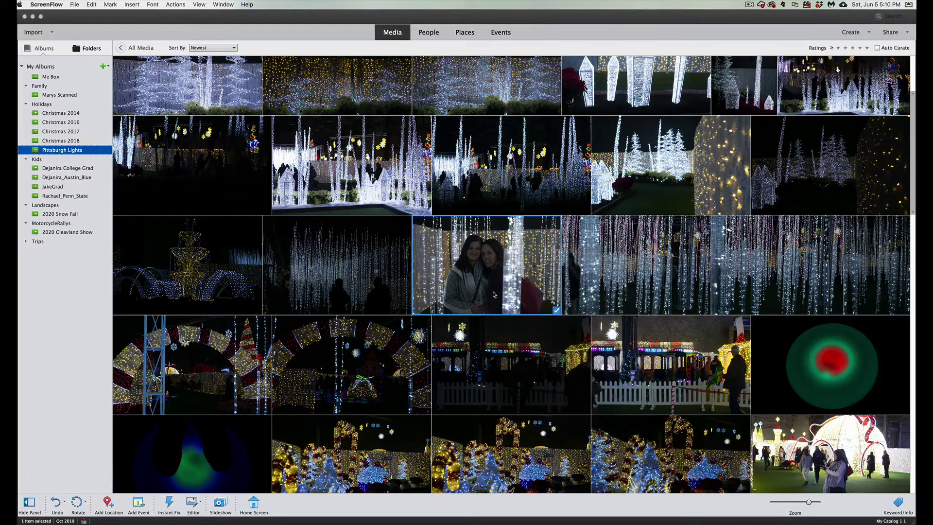
right_click(500, 249)
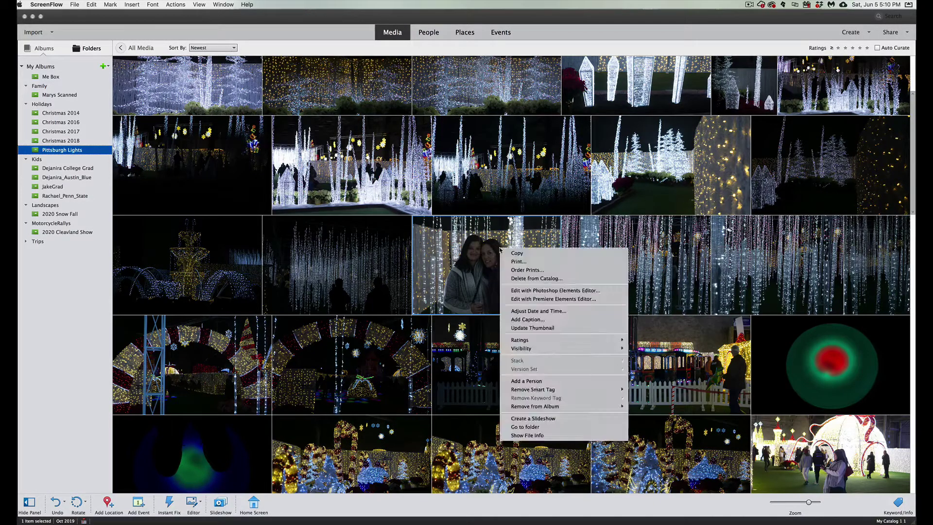
key("Escape")
right_click(496, 252)
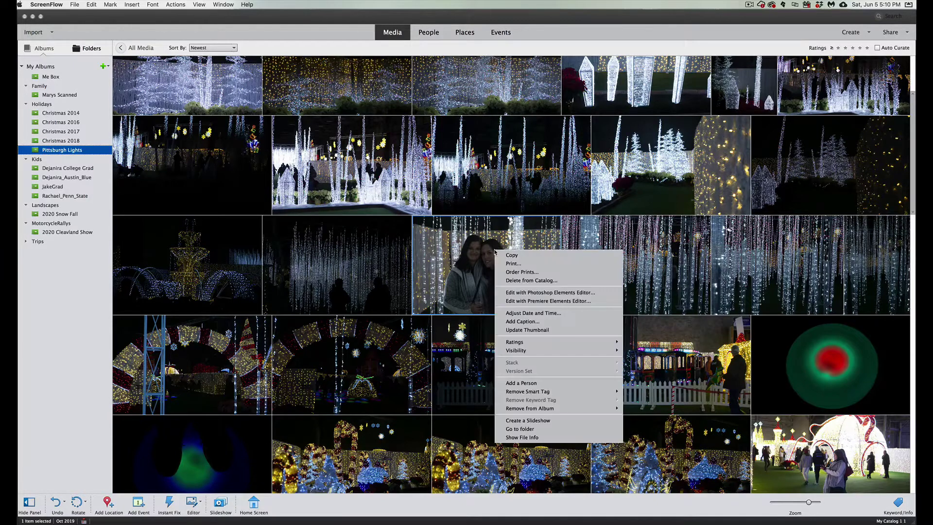
- Start Add a Person, move the dialog off the photo, and tag the first woman's existing name
left_click(537, 384)
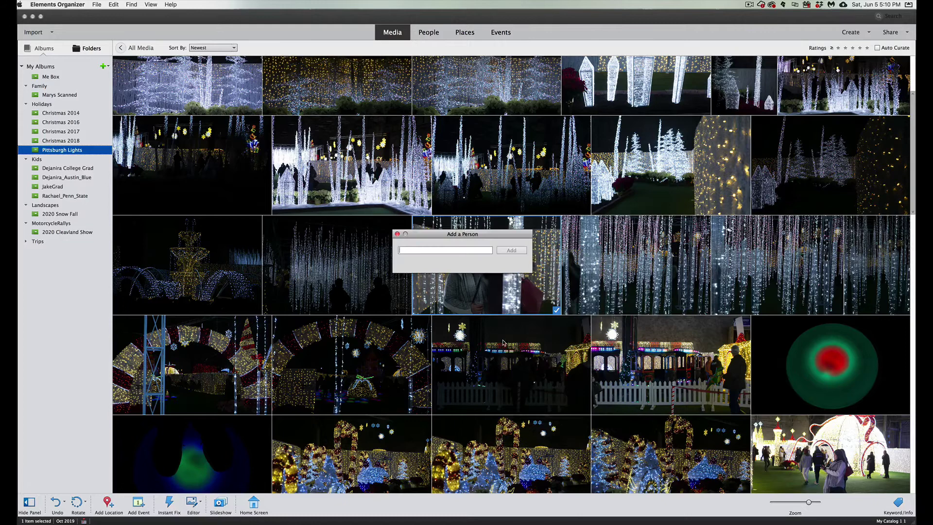
left_click_drag(465, 236, 484, 195)
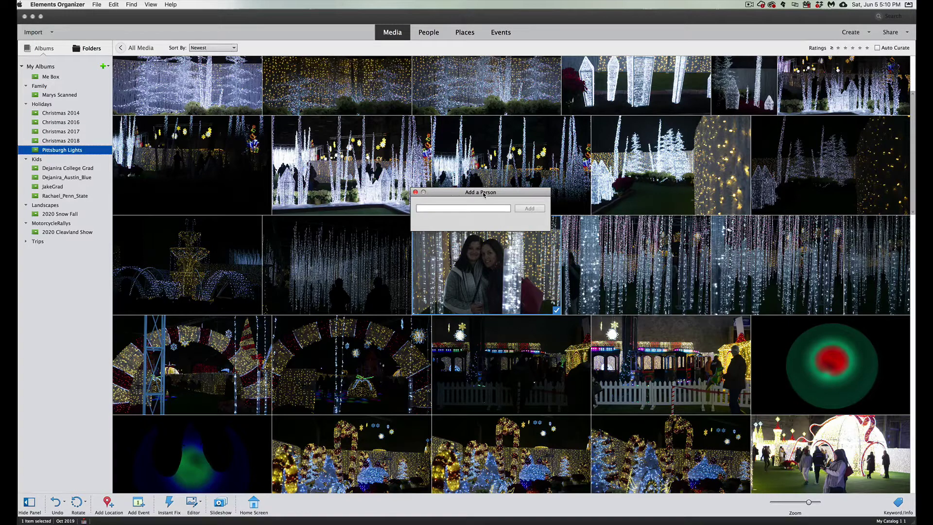
type("Mary")
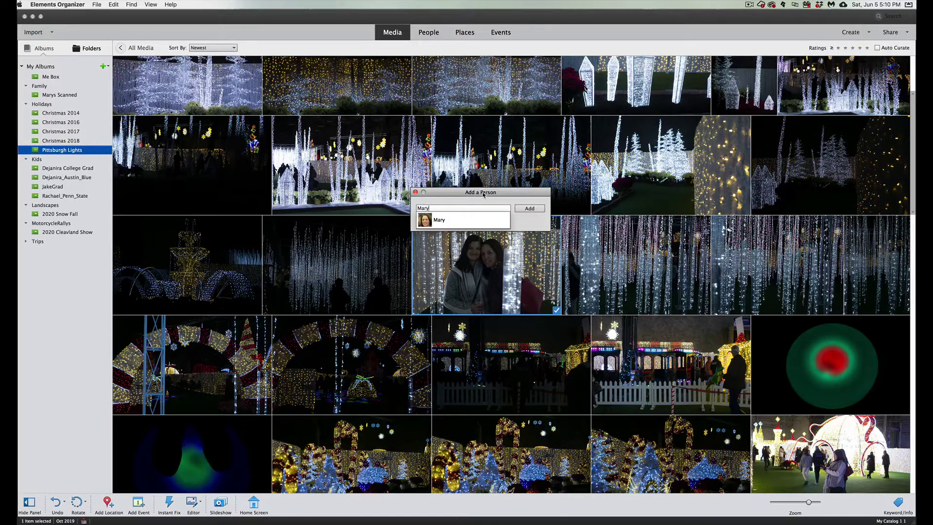
left_click(422, 220)
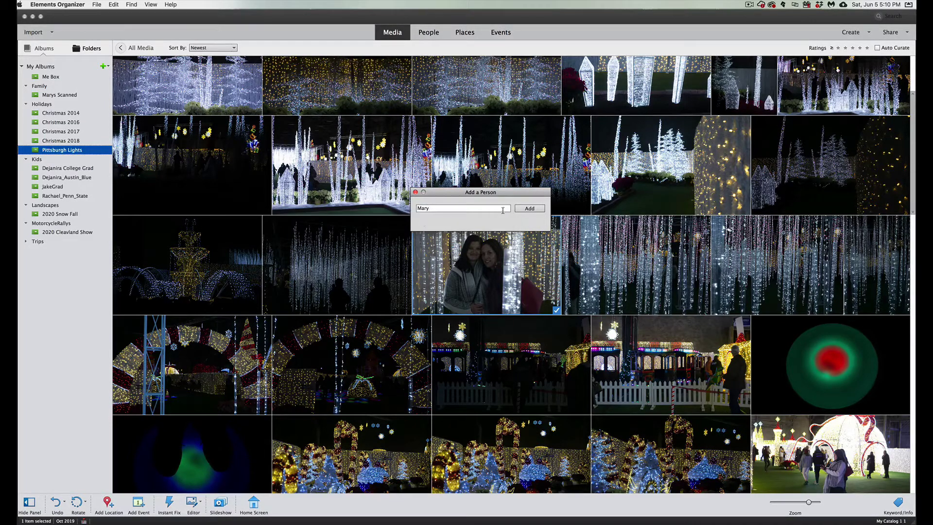
left_click(522, 210)
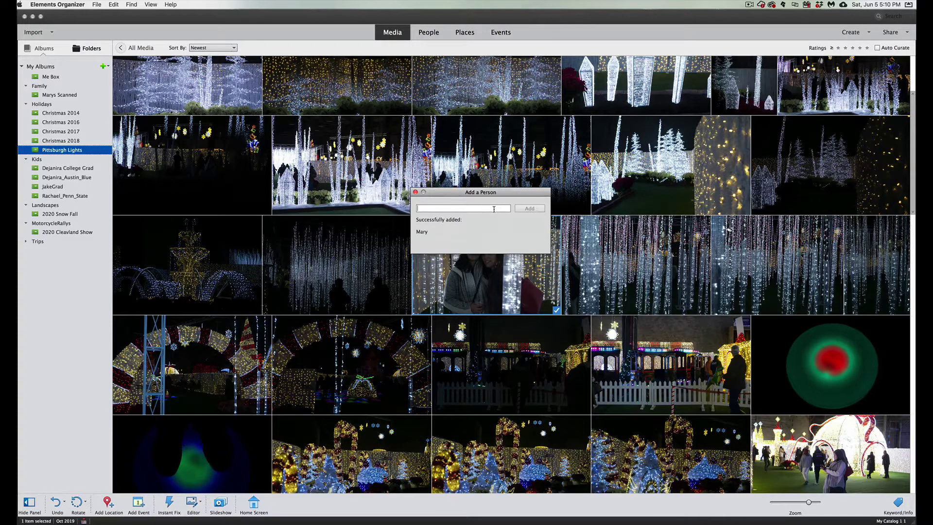
- Tag the second woman with her existing name chosen from the suggestions
type("J")
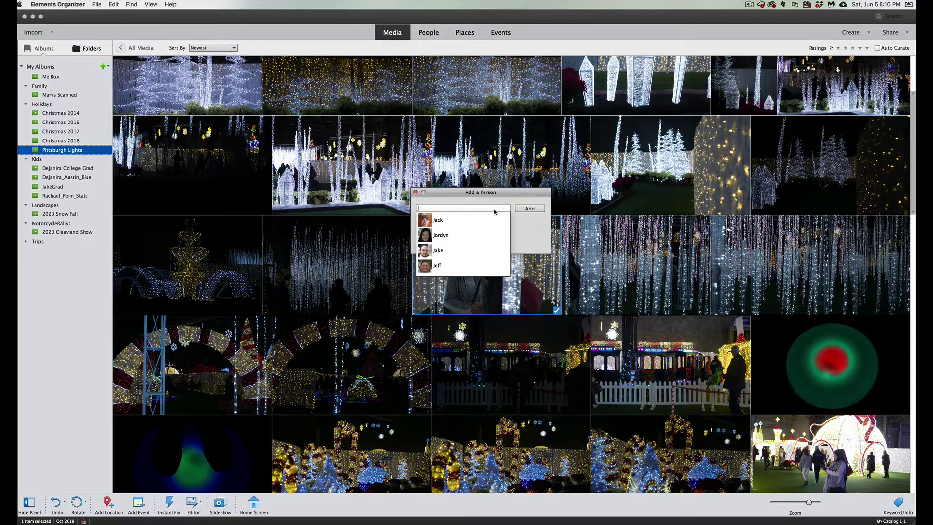
left_click(430, 236)
left_click(528, 209)
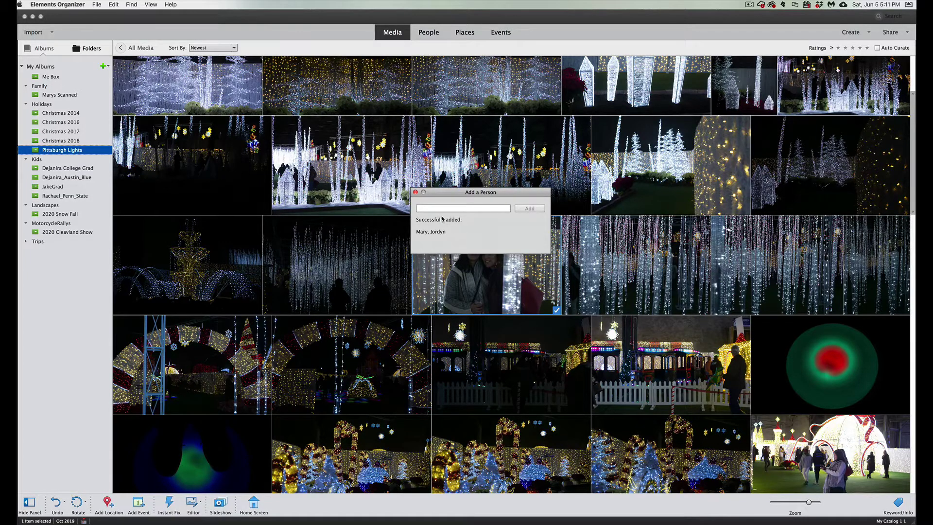
- Close the previous dialog and start Add a Person on the couple's photo by the ride-on toy
left_click(415, 192)
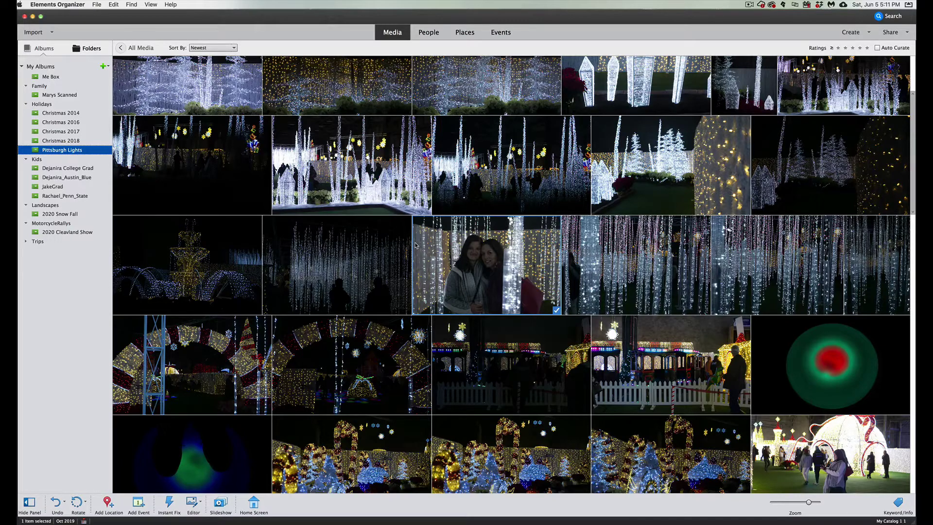
scroll(416, 245, "down", 3)
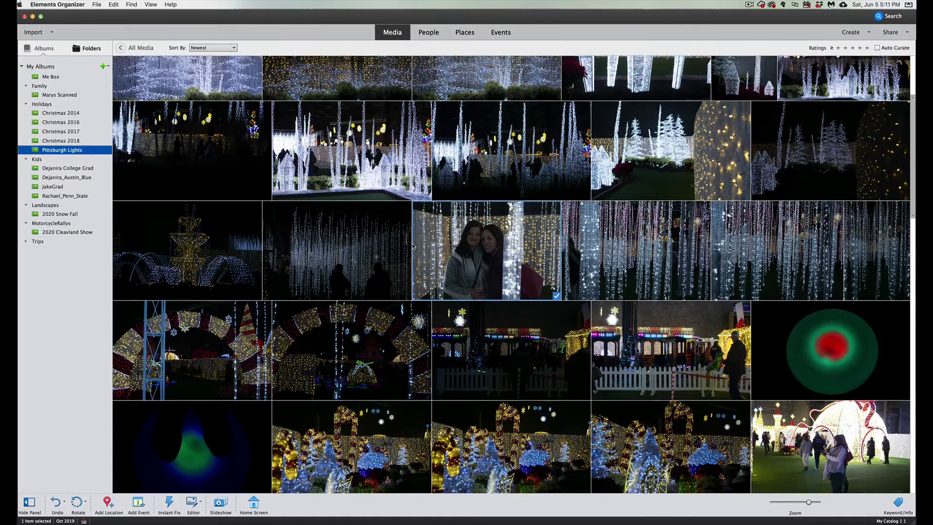
scroll(418, 243, "down", 15)
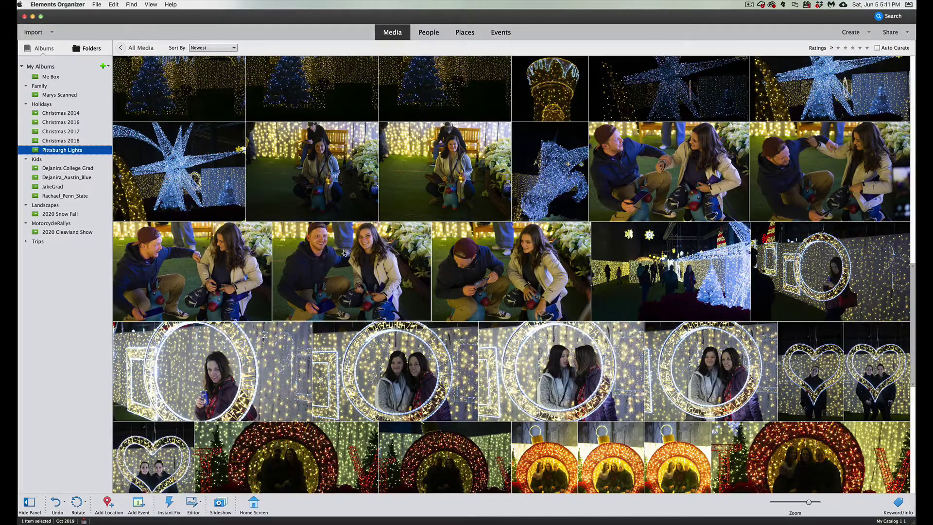
right_click(344, 252)
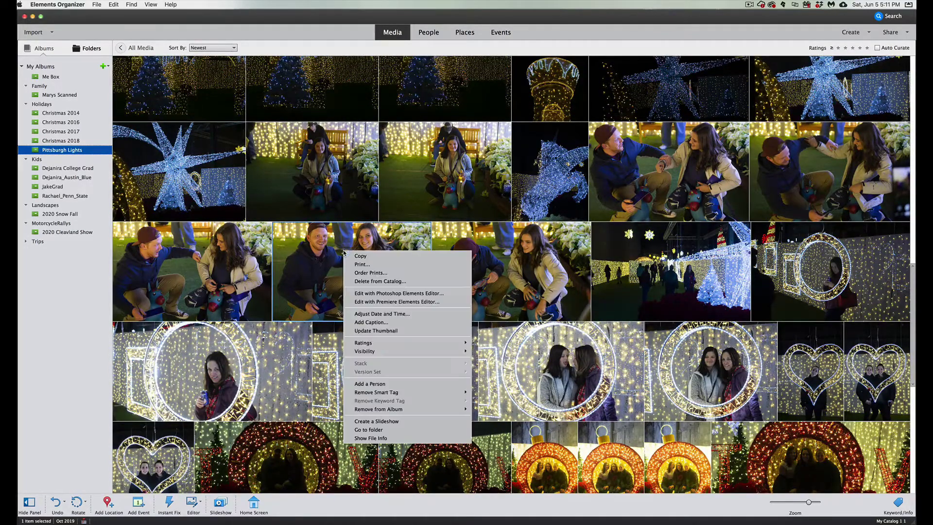
left_click(369, 384)
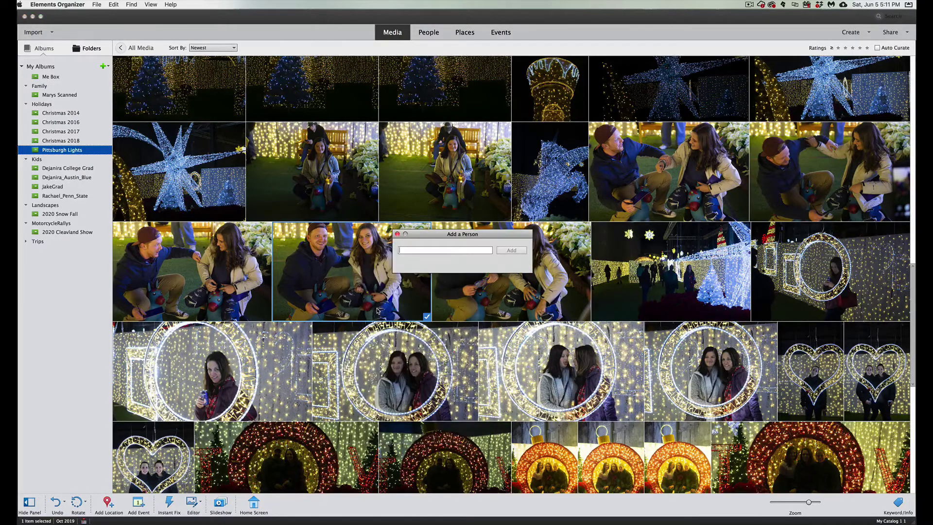
- Tag the man with his existing name picked from the suggestions
type("Zac")
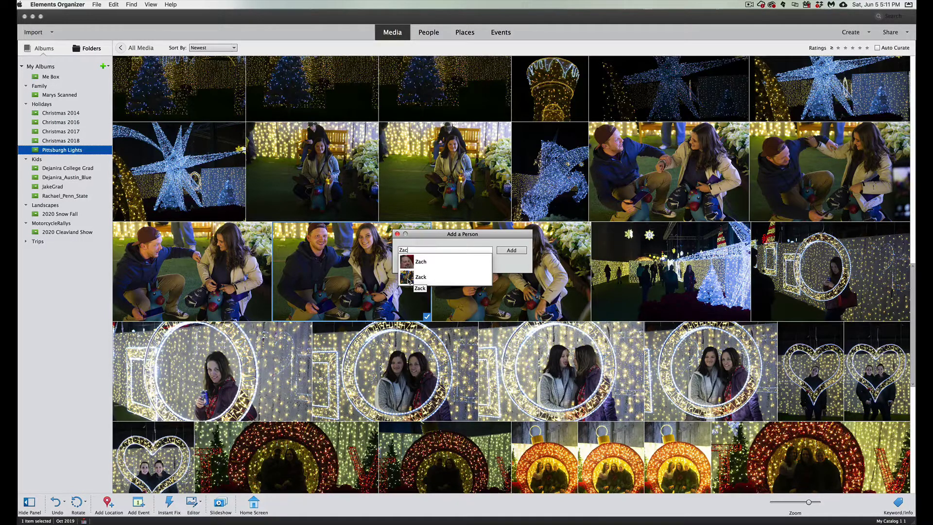
left_click(408, 281)
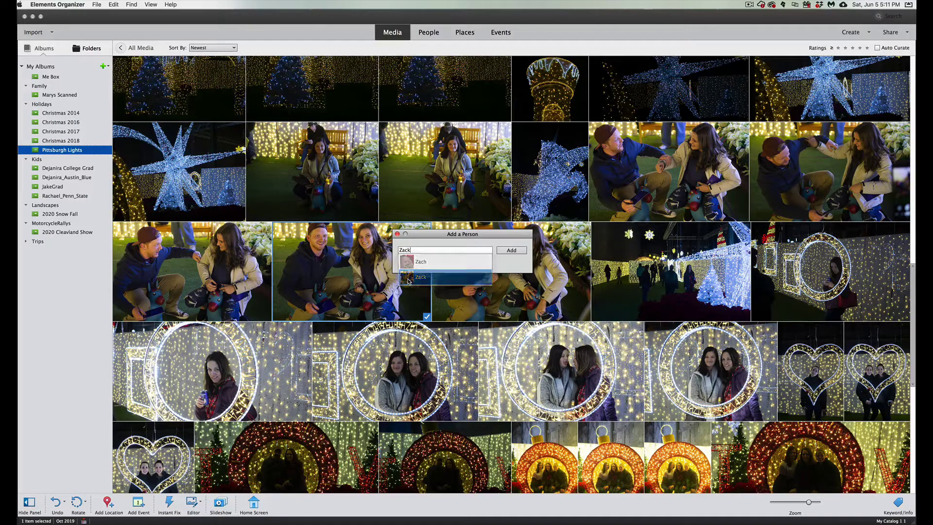
left_click(508, 251)
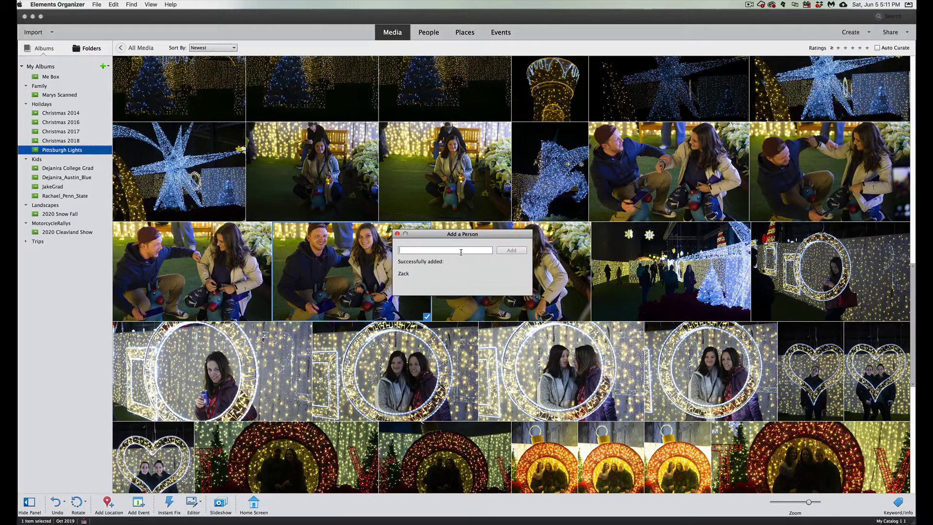
- Tag the woman with her existing name and close the Add a Person dialog
type("Shannon")
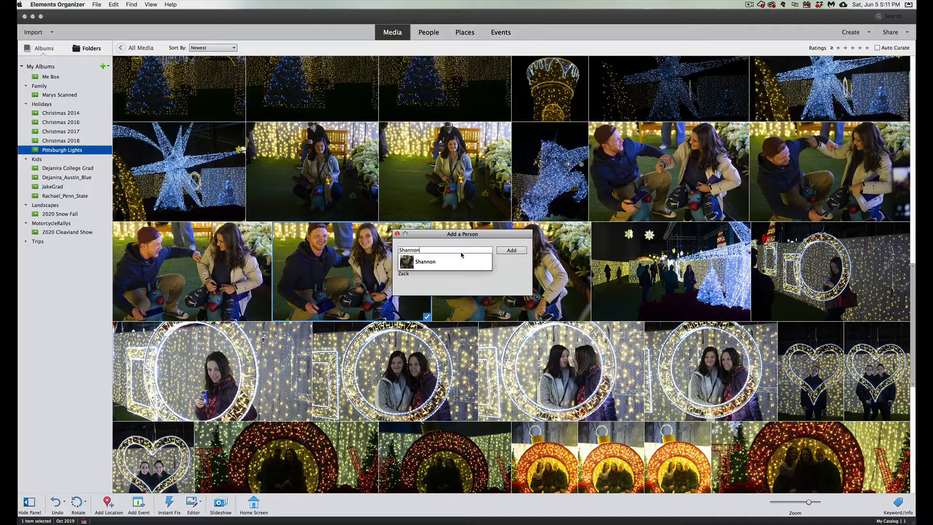
left_click(412, 263)
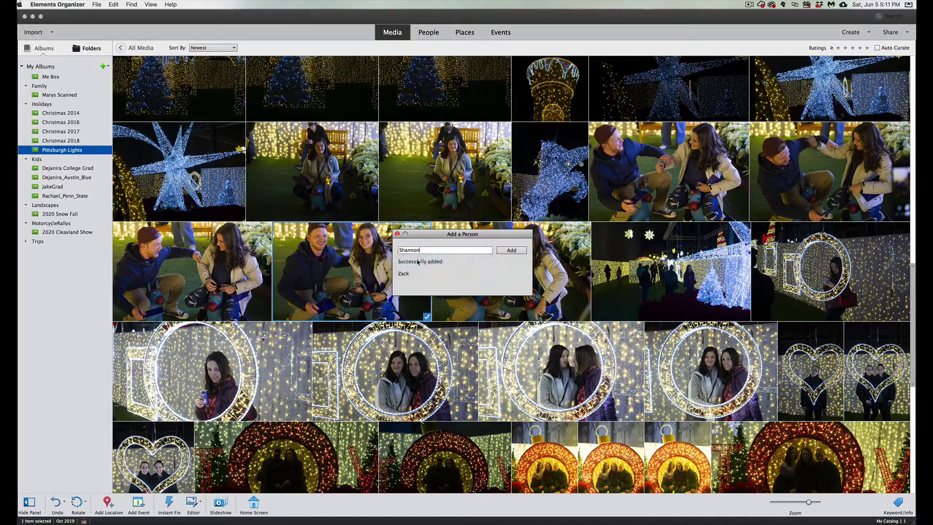
left_click(511, 252)
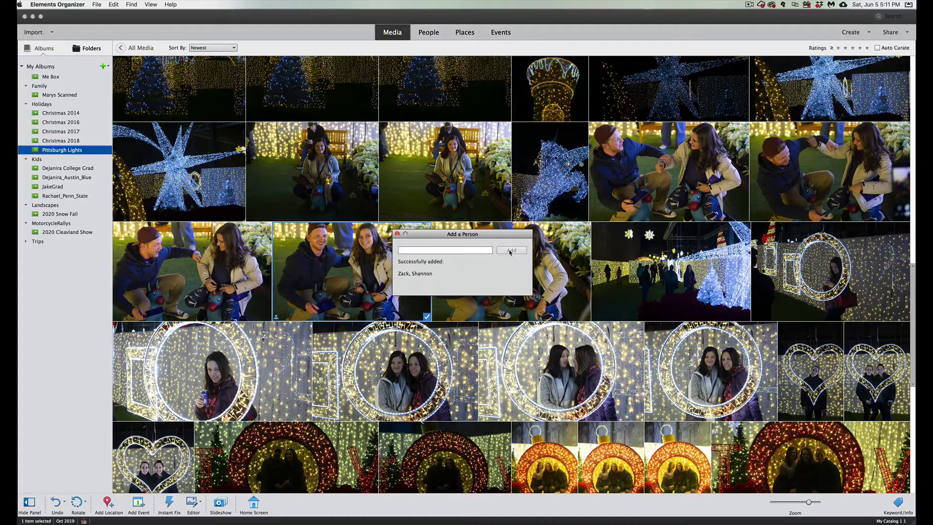
left_click(397, 234)
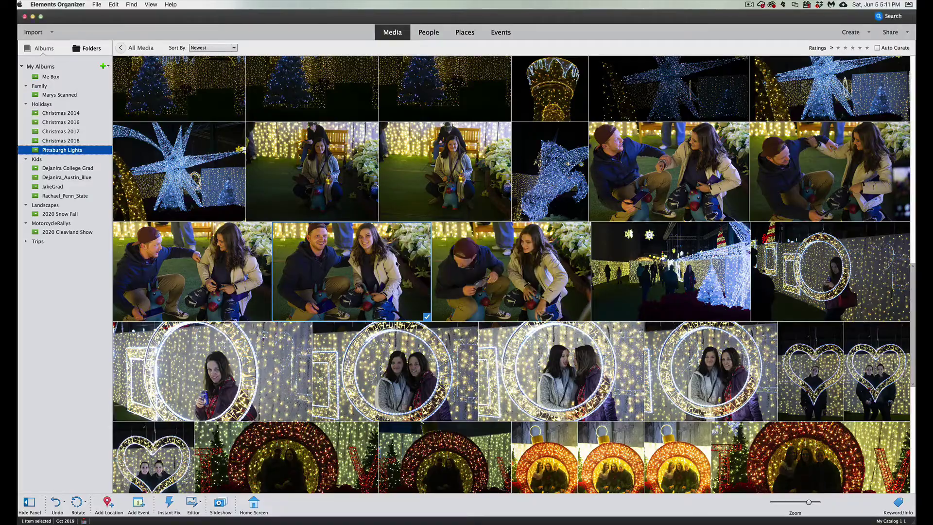
- Open the college graduation album
scroll(397, 277, "down", 15)
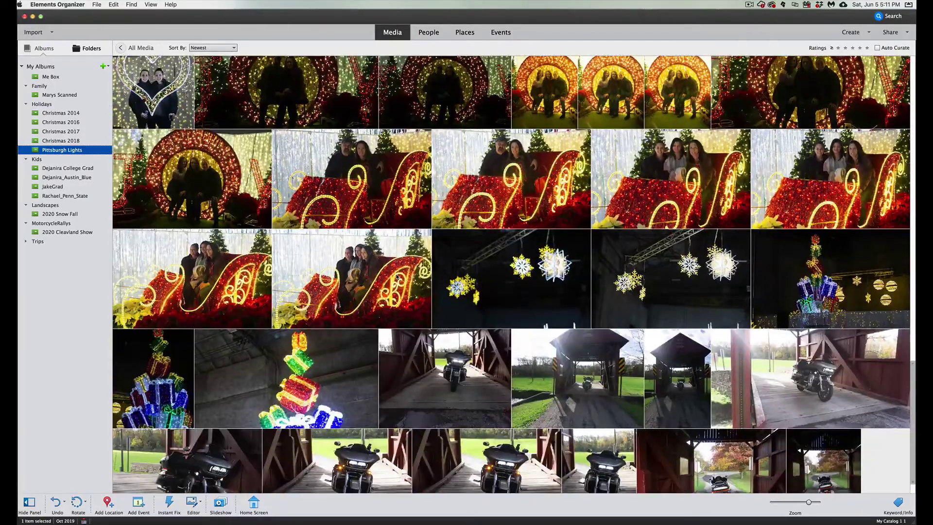
scroll(397, 277, "up", 20)
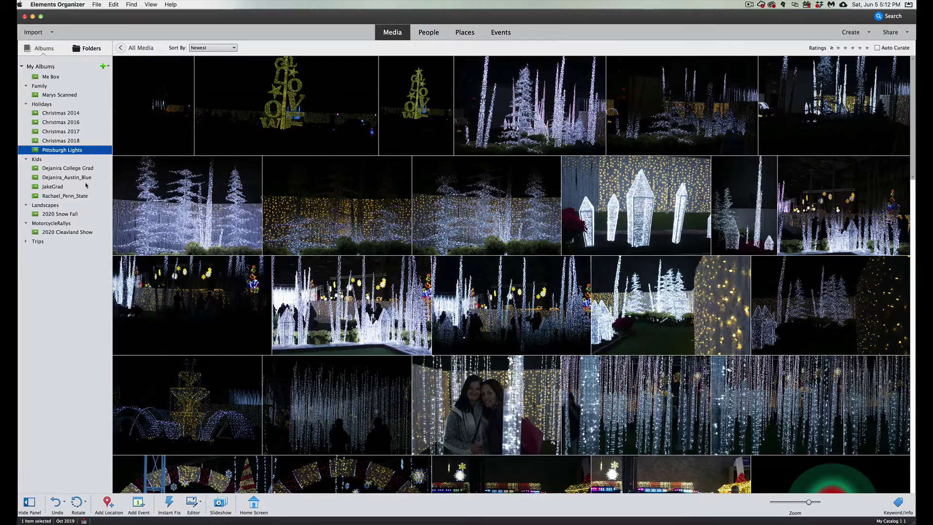
left_click(72, 169)
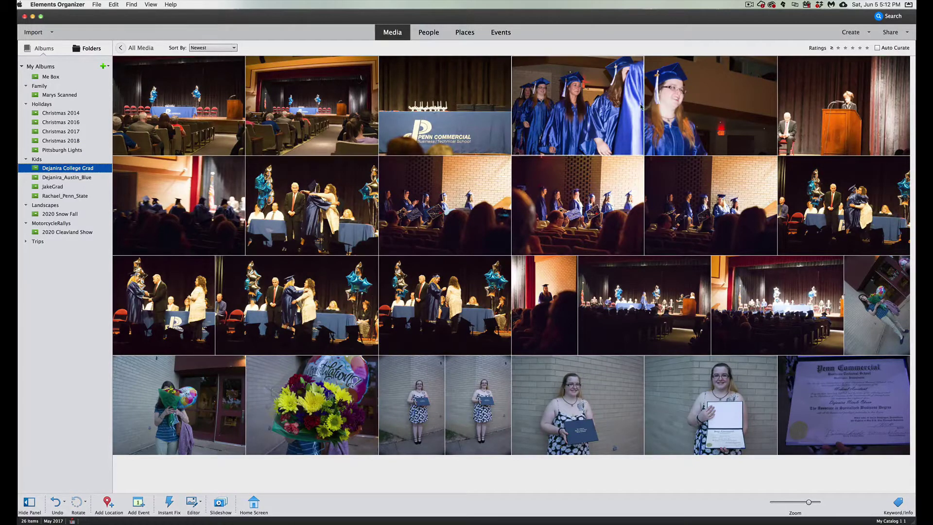
- Tag the graduate's close-up photo with her existing person name, then close the dialog
right_click(670, 99)
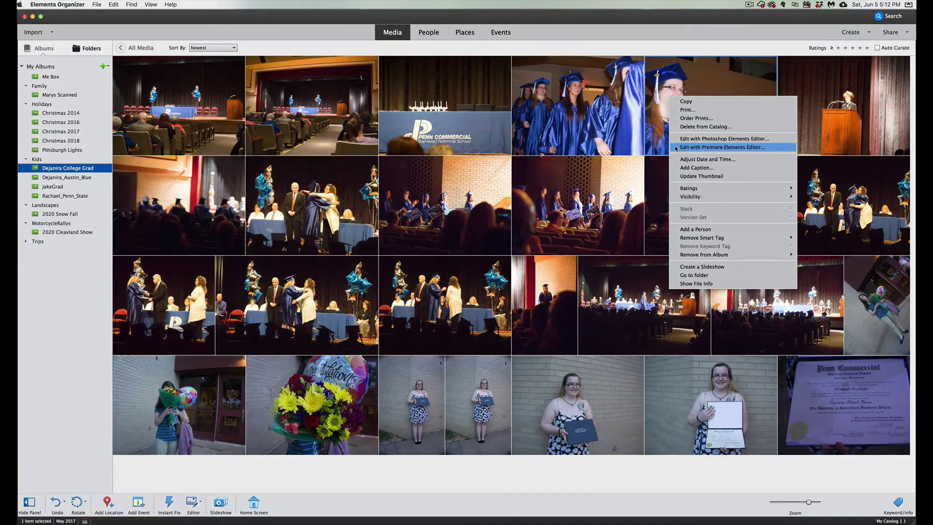
left_click(687, 229)
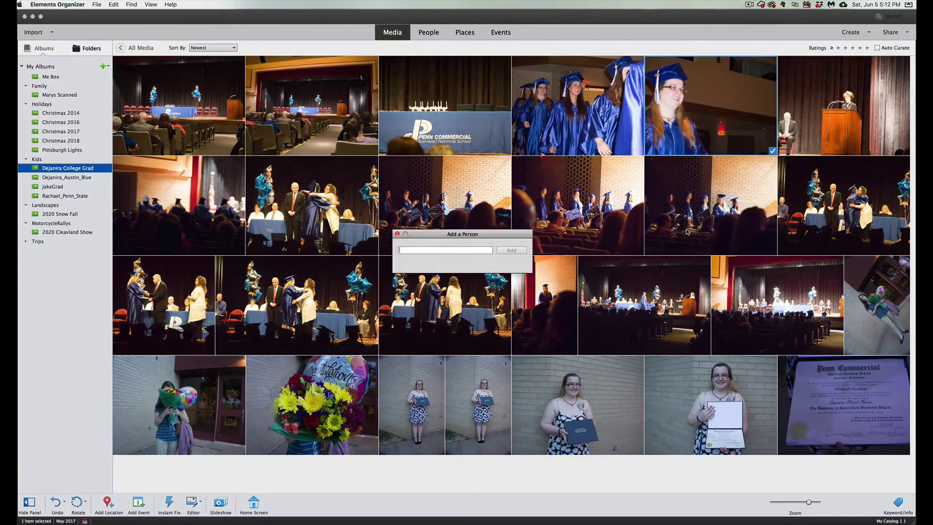
type("De")
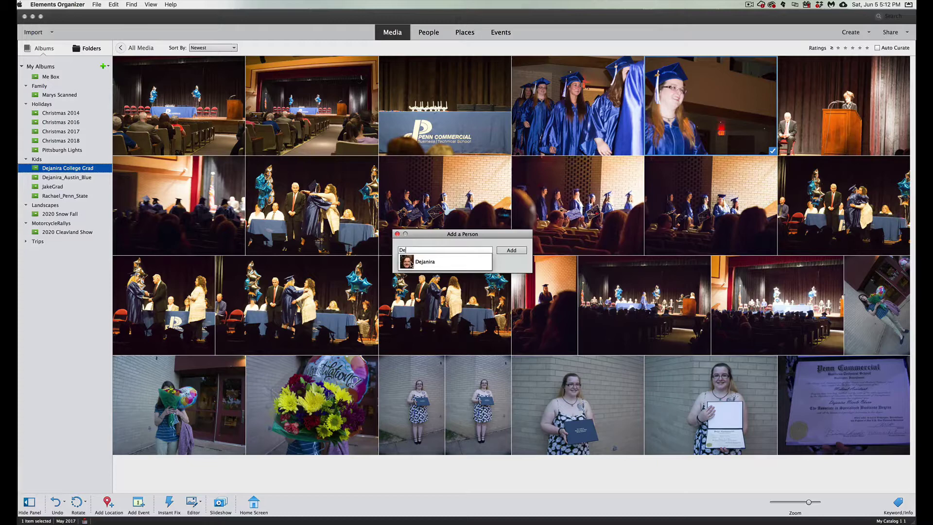
left_click(445, 261)
left_click(512, 250)
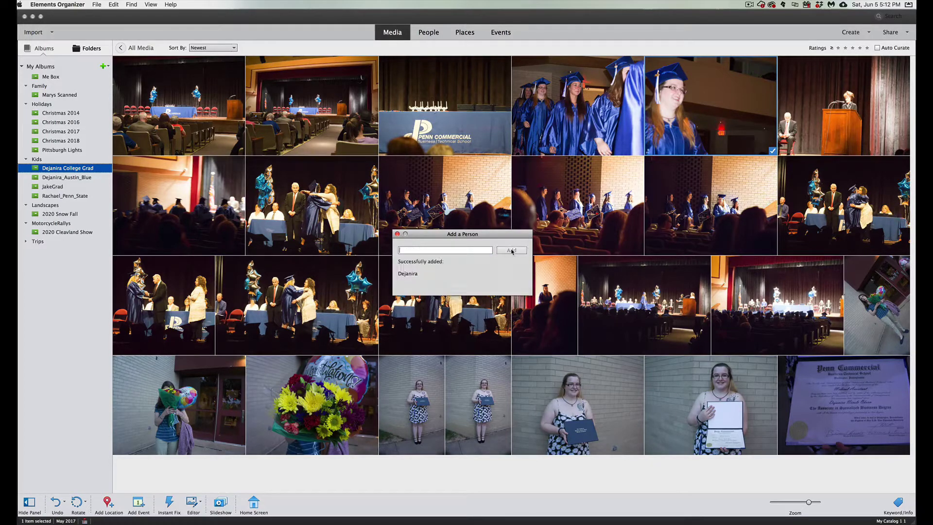
left_click(397, 235)
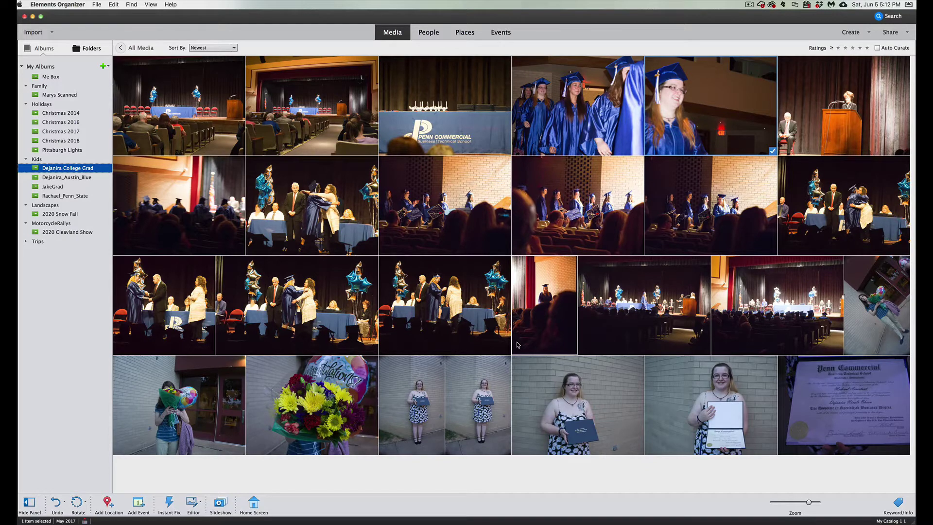
- Tag the tilted last photo in row 3 with the suggested existing person name and close the dialog
right_click(872, 306)
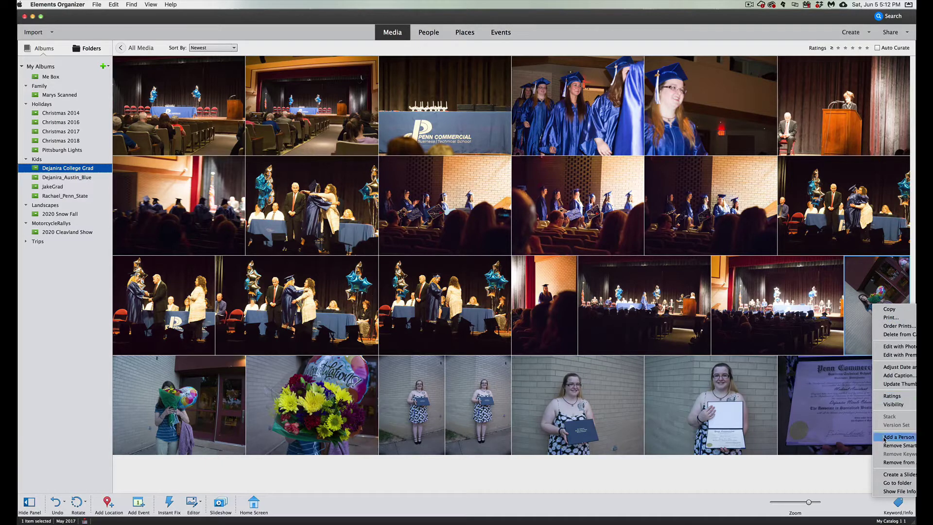
left_click(884, 437)
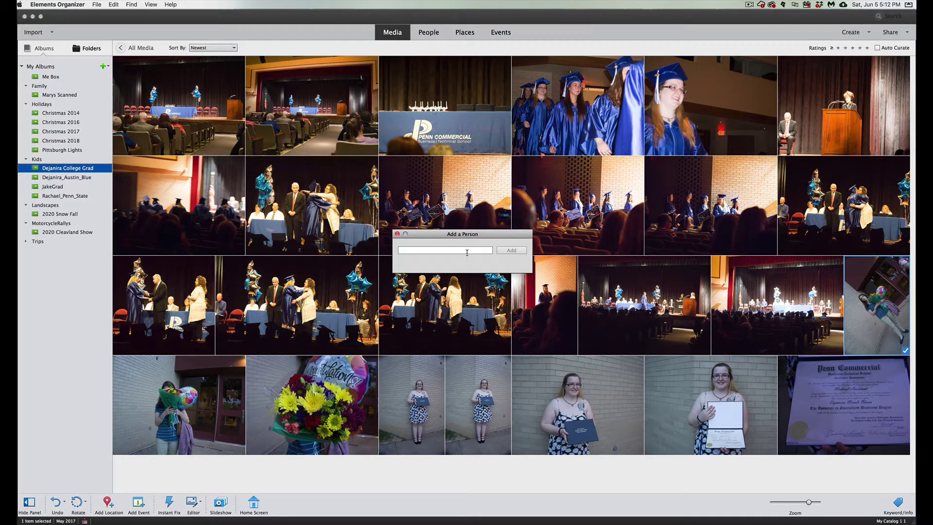
type("M")
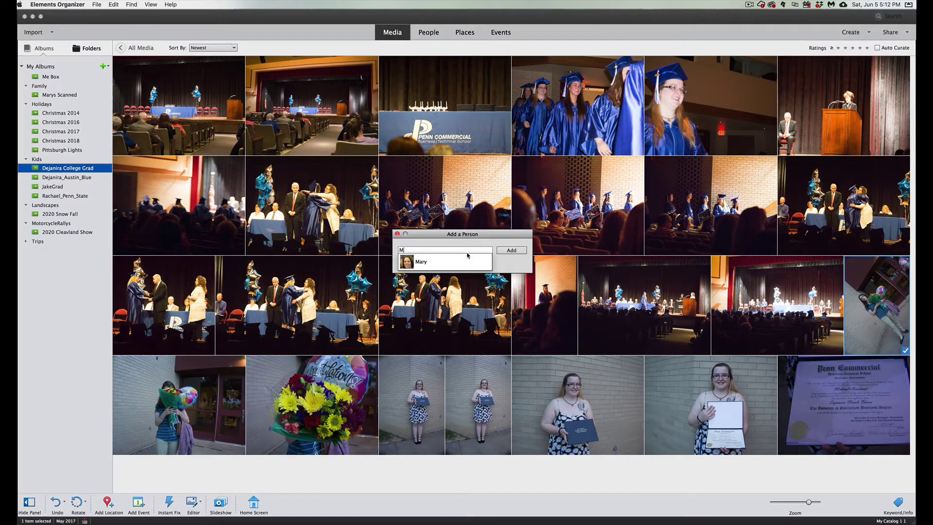
left_click(410, 262)
left_click(510, 252)
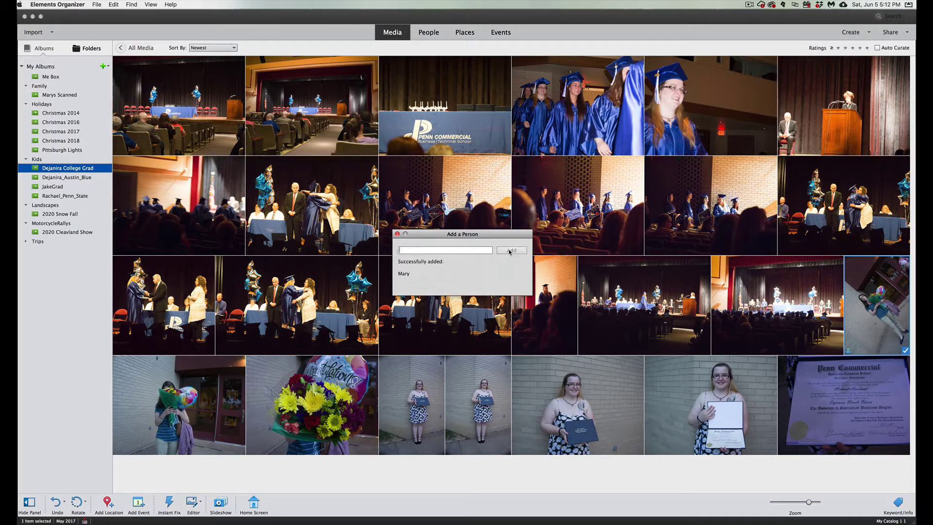
left_click(397, 233)
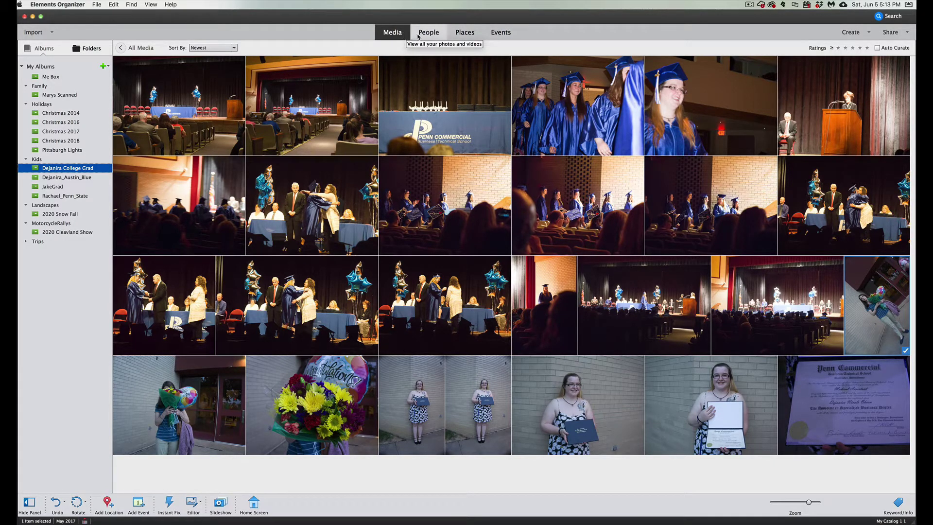
- Switch to the People view and toggle between UnNamed and Named faces
left_click(426, 34)
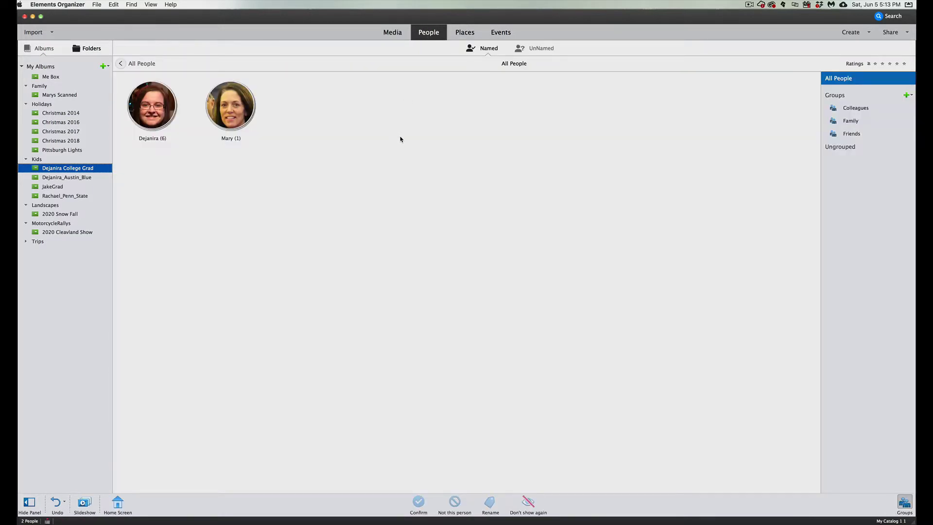
left_click(542, 49)
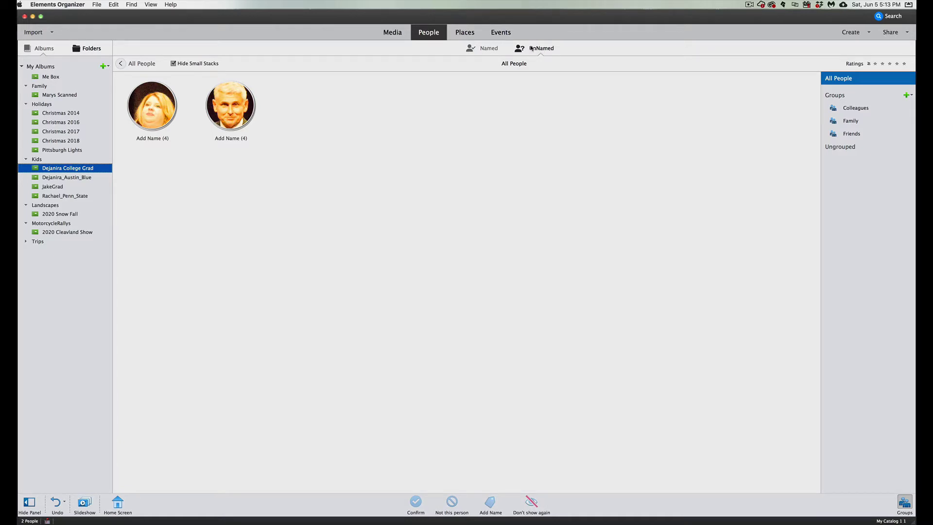
left_click(489, 49)
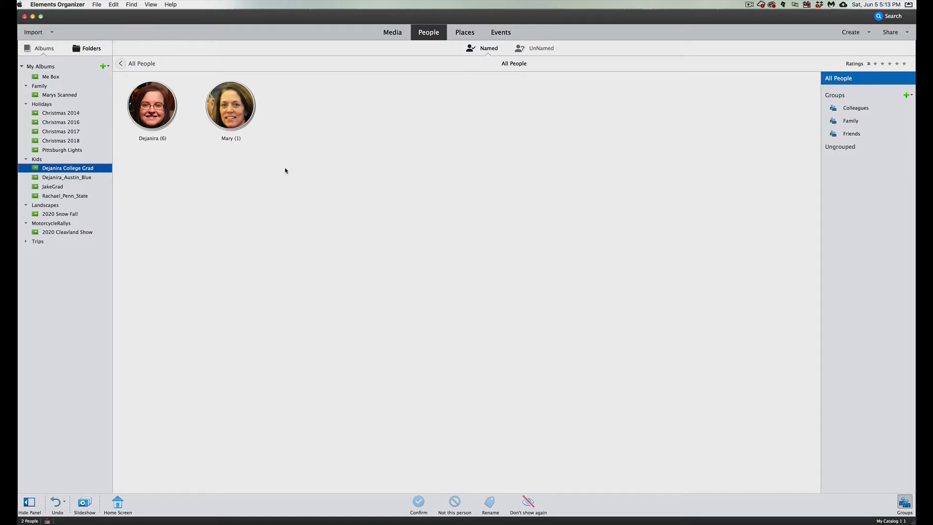
- Review the one-photo person's tagged photos, step to the next person, then return to all people
double_click(235, 114)
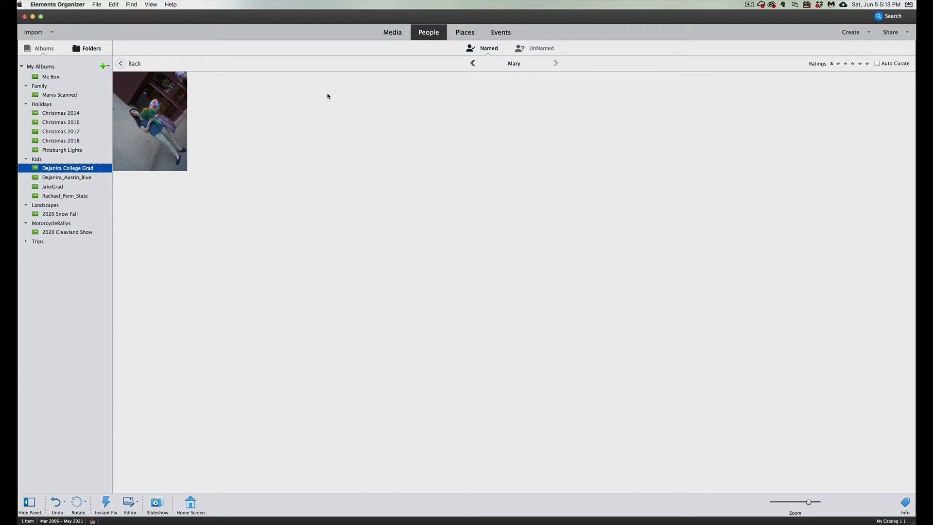
left_click(474, 63)
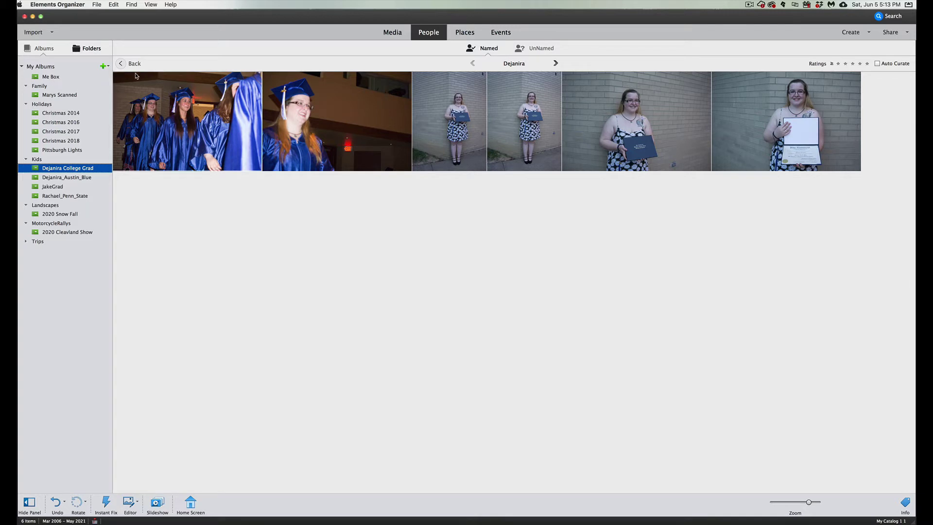
left_click(121, 64)
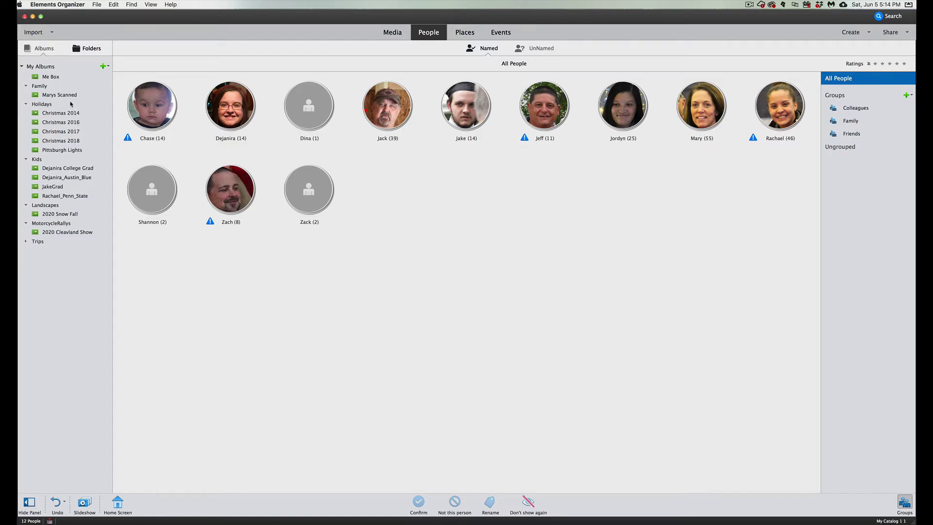
- Select the Holidays album and open the two-photo person's tagged photos
left_click(45, 105)
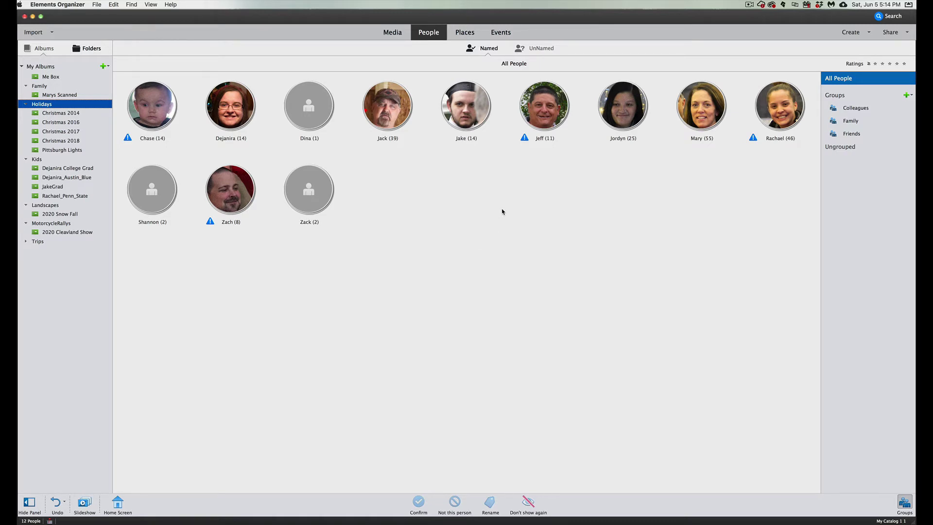
left_click(312, 197)
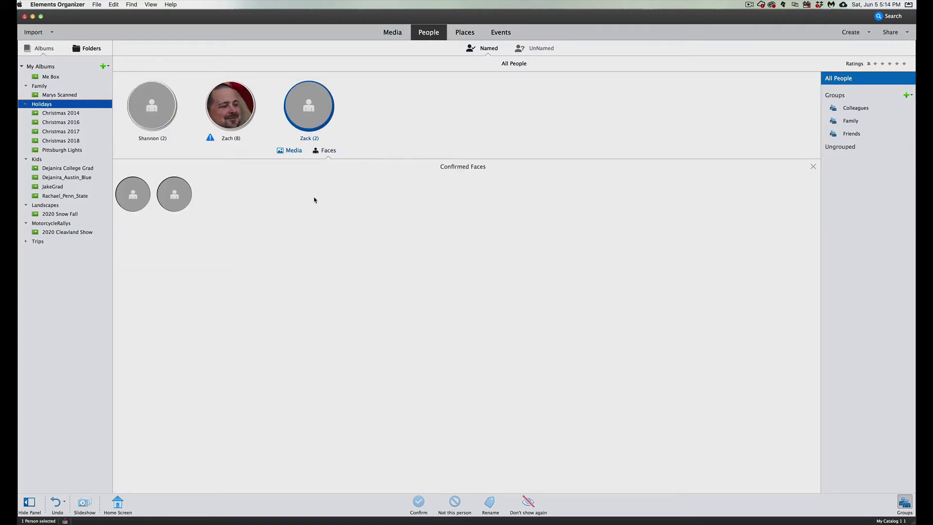
double_click(303, 120)
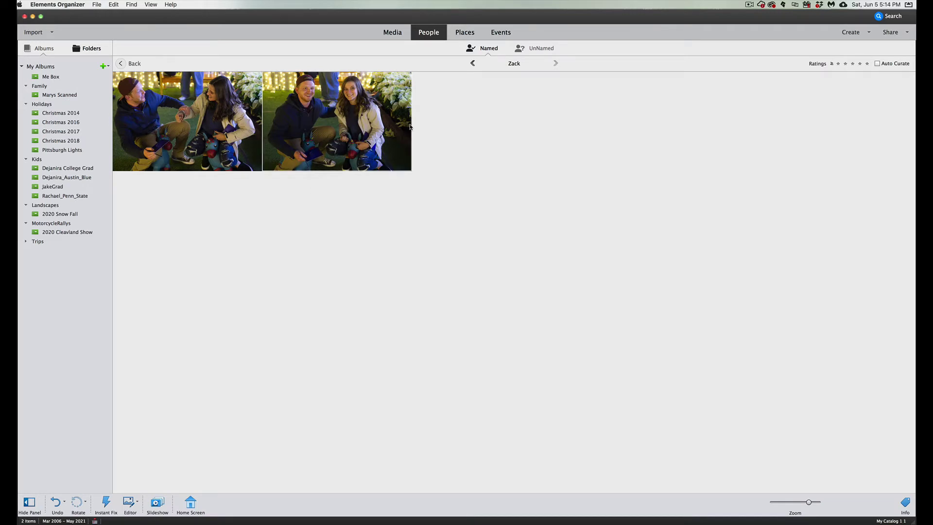
- Check the next person's Christmas photos, go back, and select the 25-photo person
left_click(473, 64)
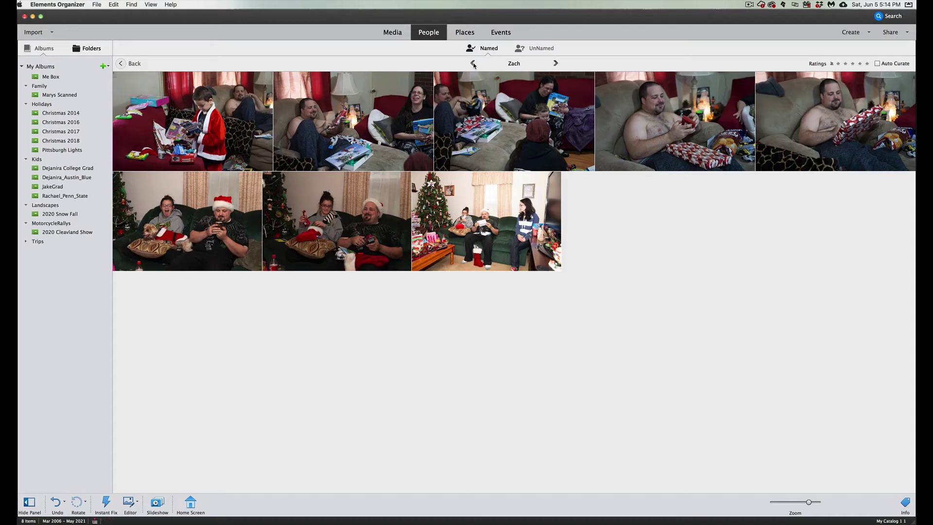
left_click(121, 66)
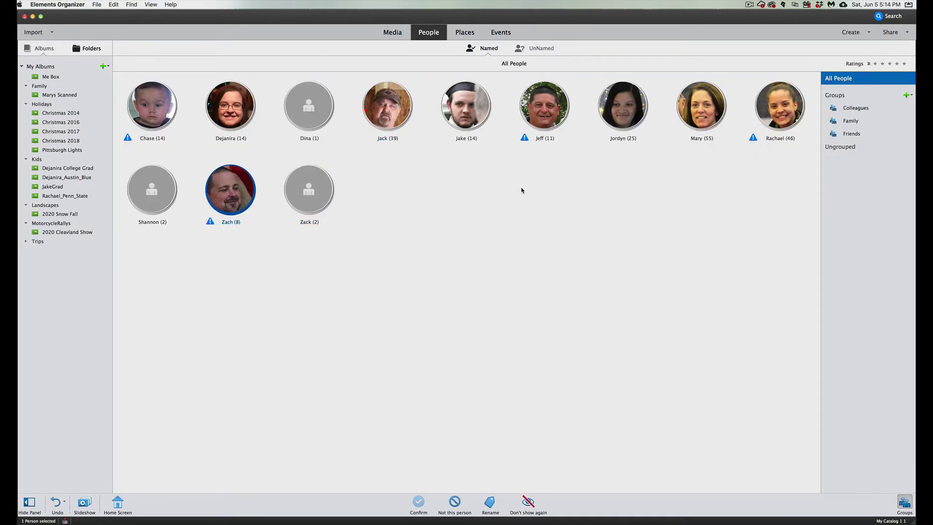
left_click(618, 116)
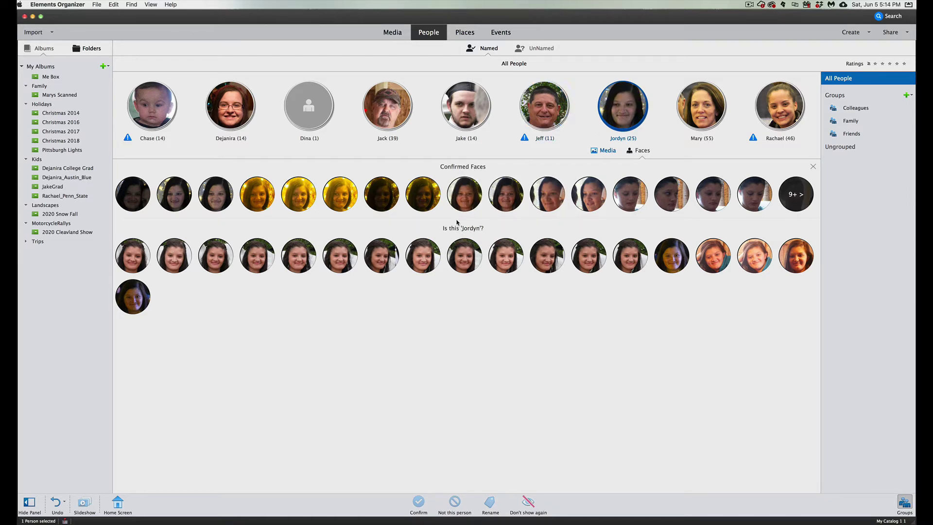
- Confirm nine suggested faces (25 to 34 photos), then show the 55-photo person's suggestions
left_click(125, 252)
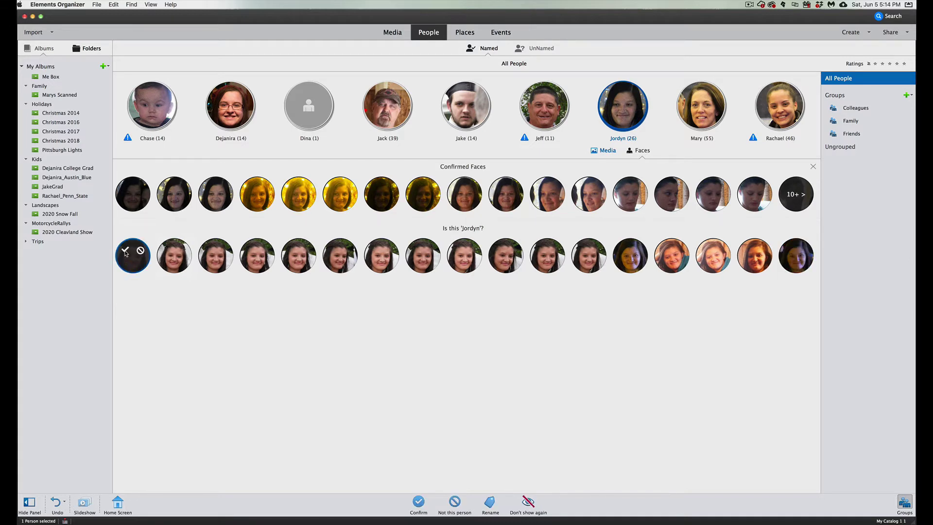
left_click(205, 252)
left_click(164, 253)
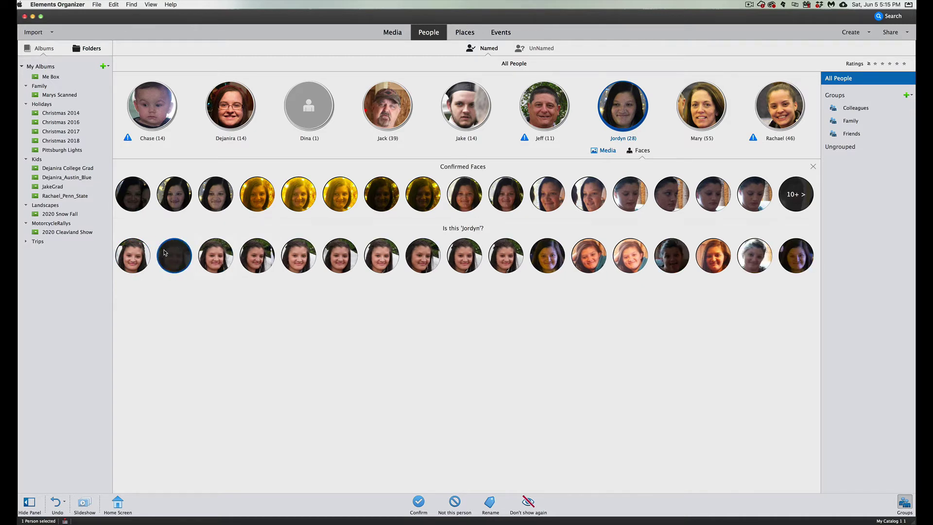
left_click(126, 250)
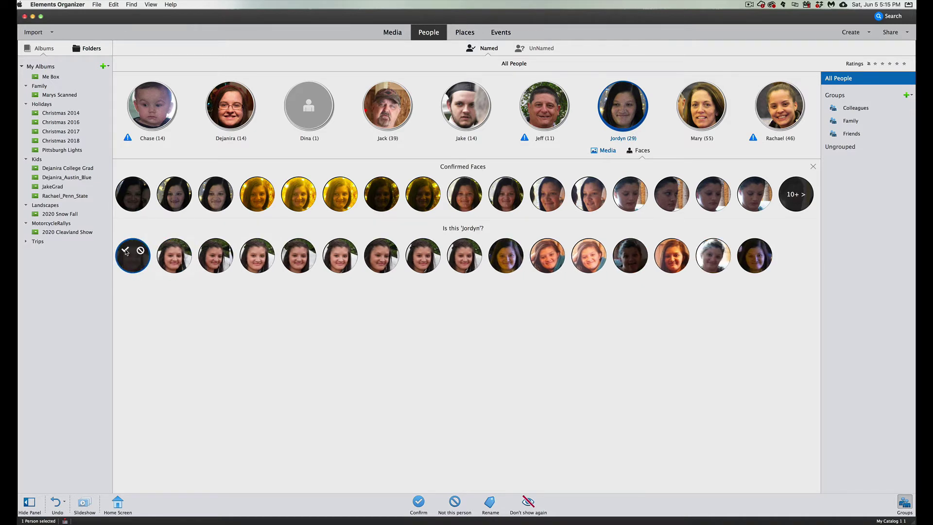
left_click(125, 251)
left_click(126, 251)
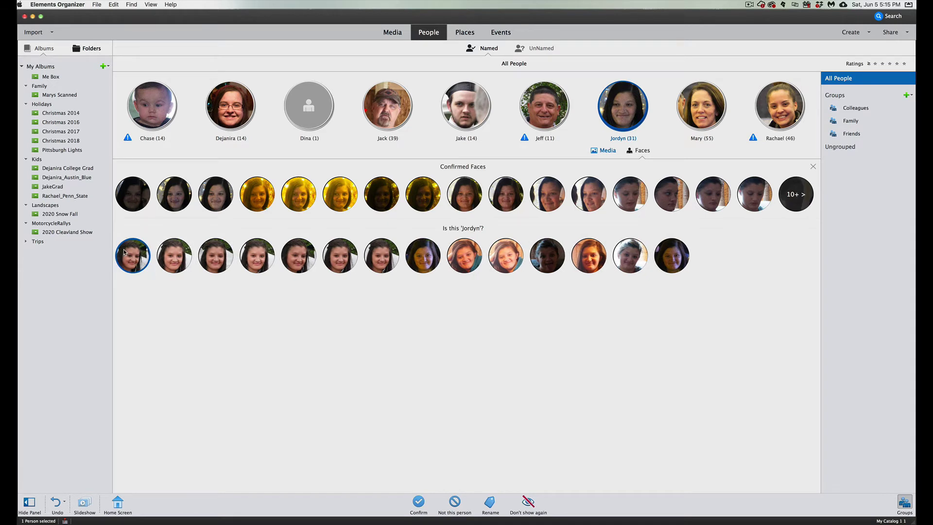
left_click(126, 250)
left_click(126, 250)
left_click(126, 251)
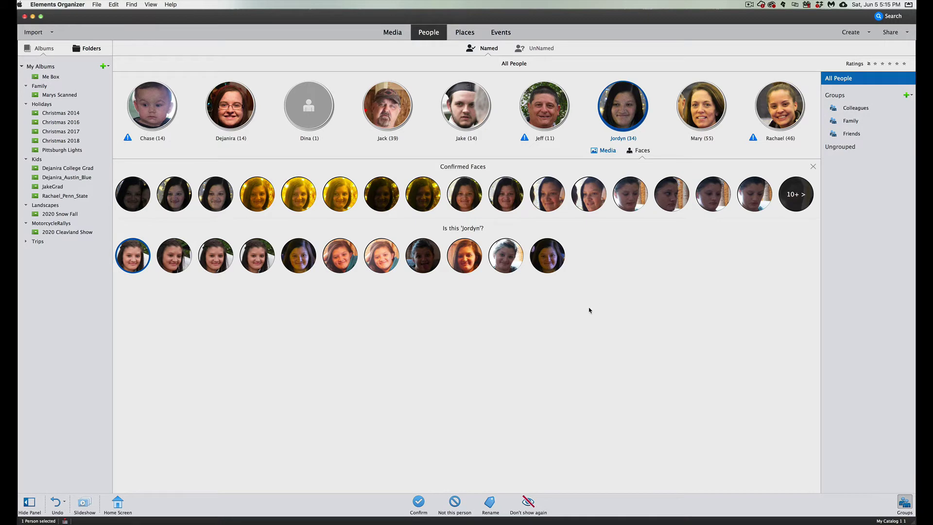
left_click(700, 119)
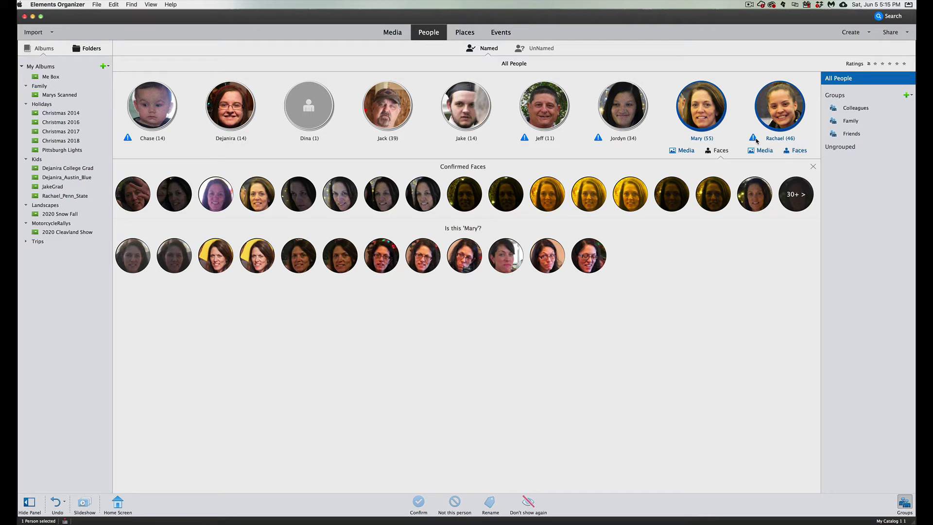
- Select the 46-photo person and confirm four of her suggested faces, bringing her to 50
left_click(779, 115)
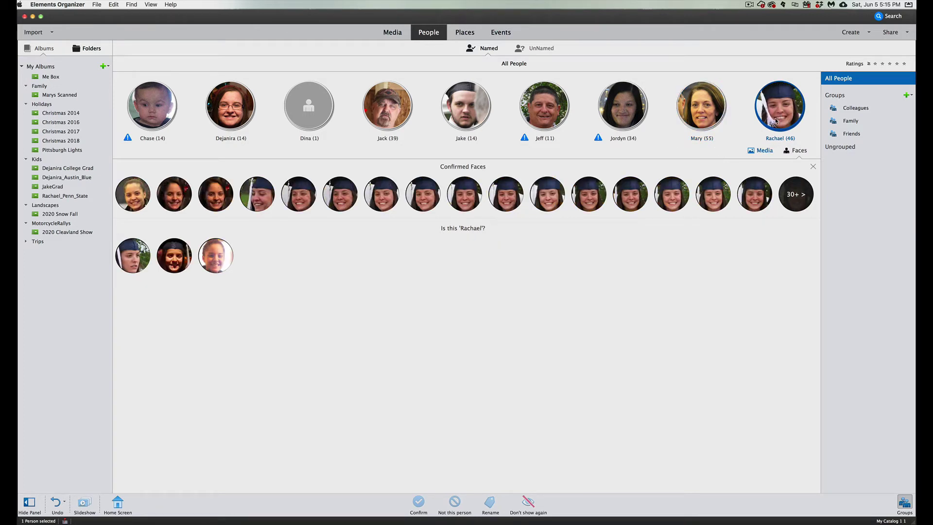
left_click(126, 251)
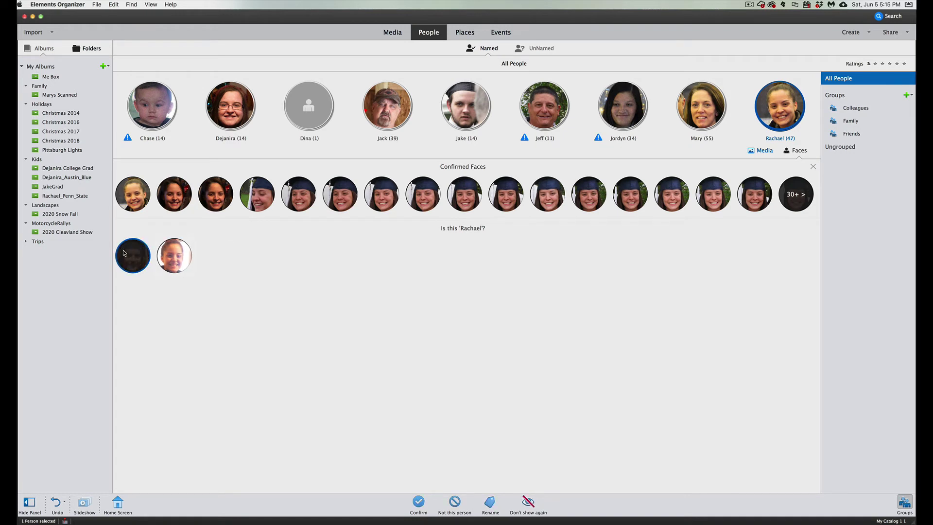
left_click(125, 253)
left_click(124, 252)
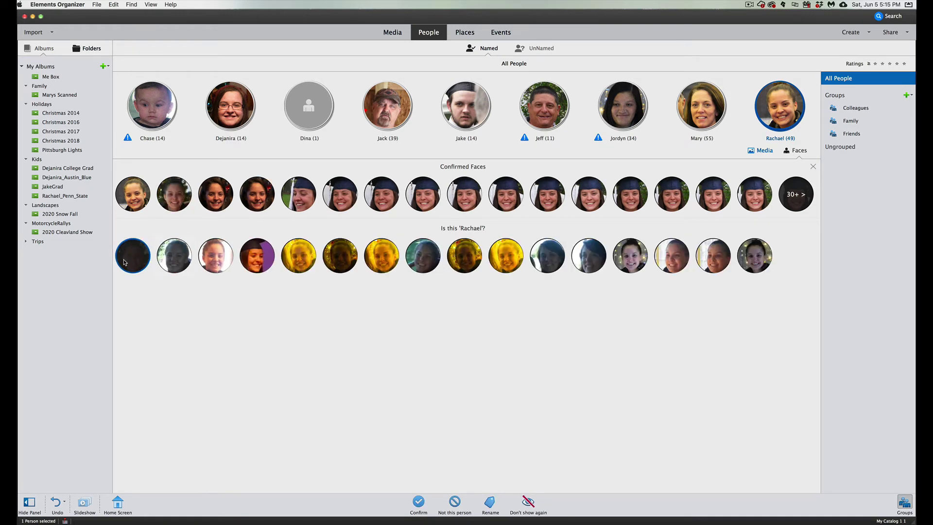
left_click(125, 252)
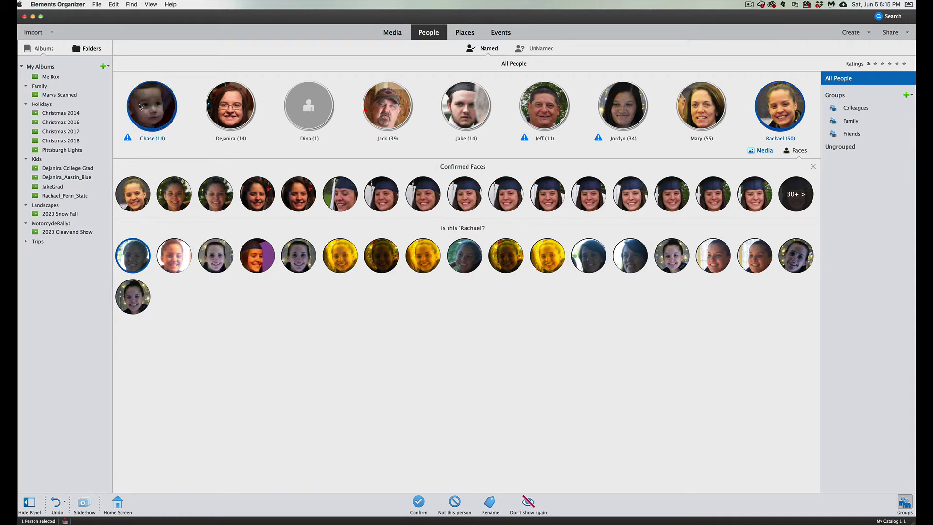
- Return to the Media view showing the full photo and video catalogue
left_click(394, 36)
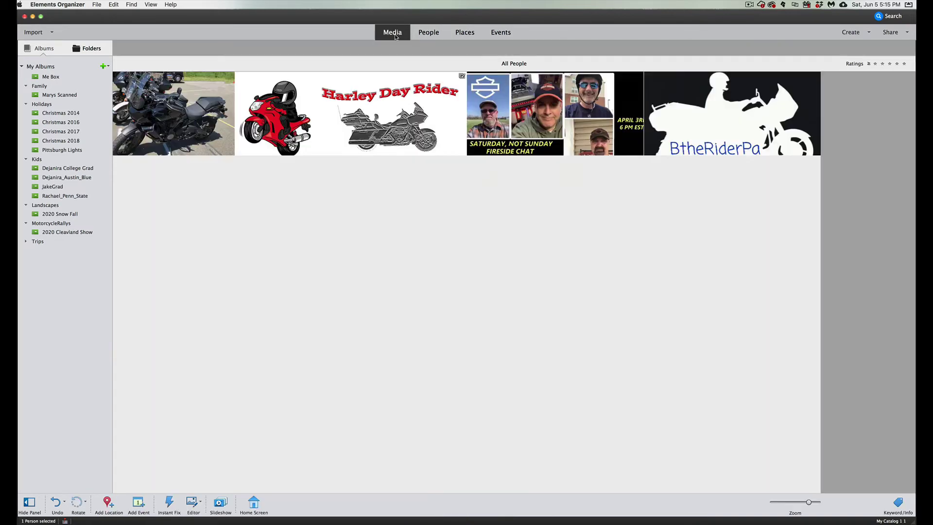